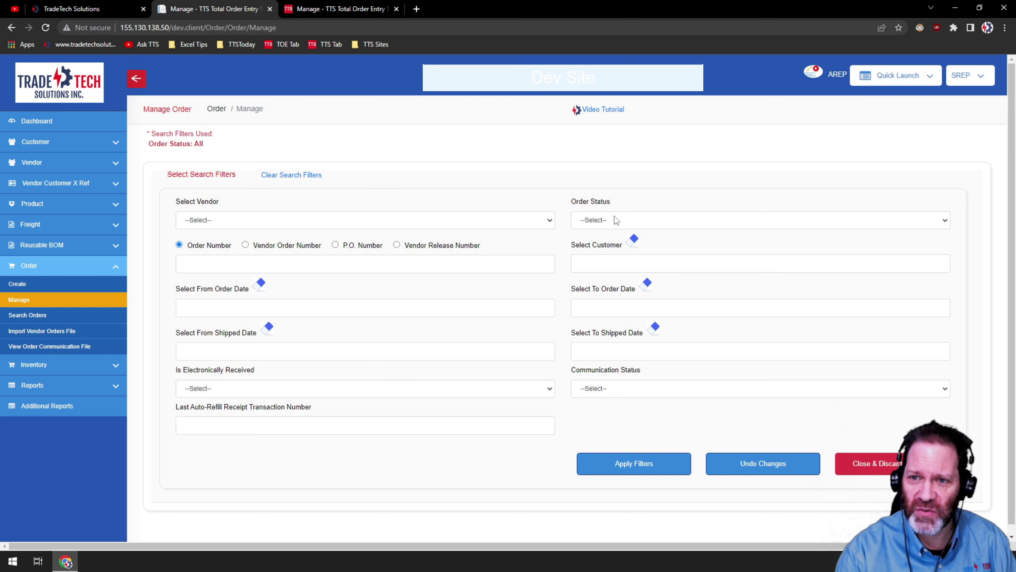
- Filter the orders by Pending Release status and show 300 entries per page
click(947, 221)
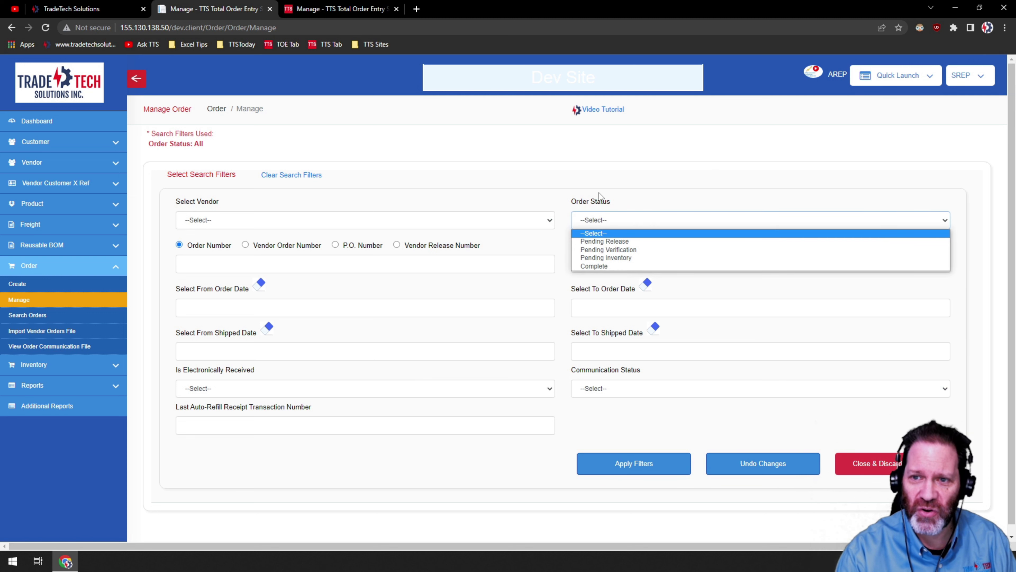
click(614, 243)
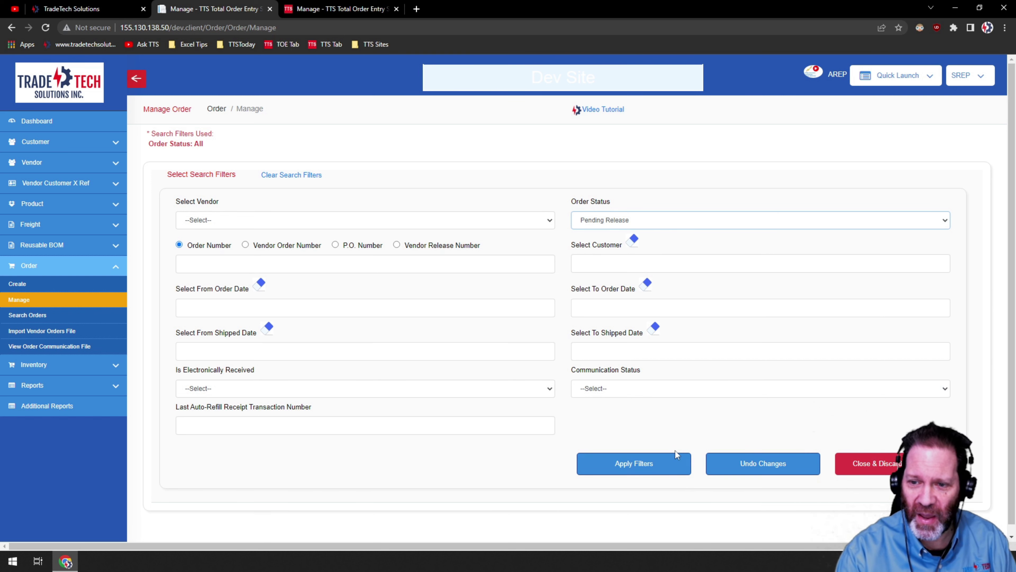
click(623, 467)
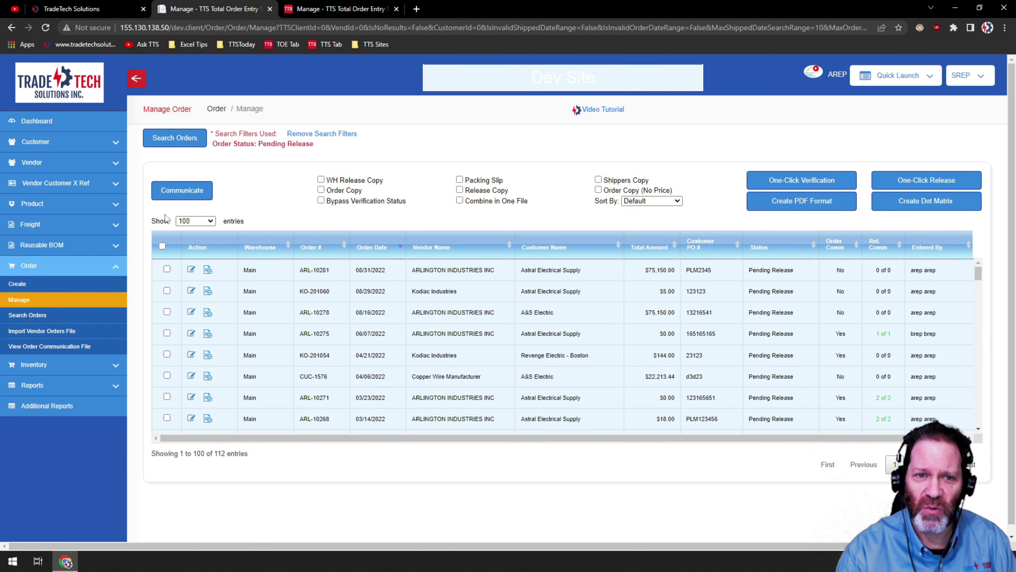
click(212, 223)
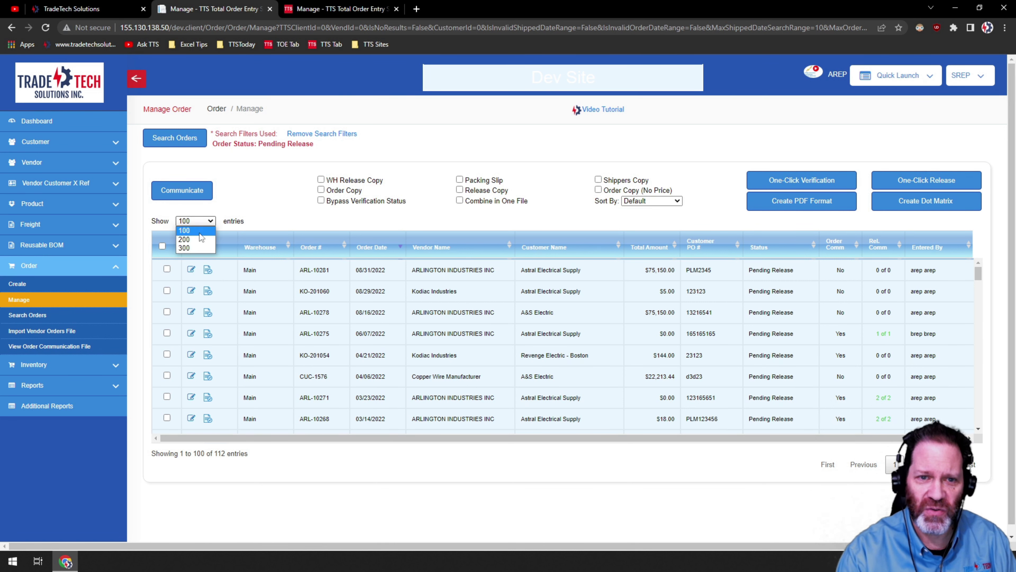
click(188, 248)
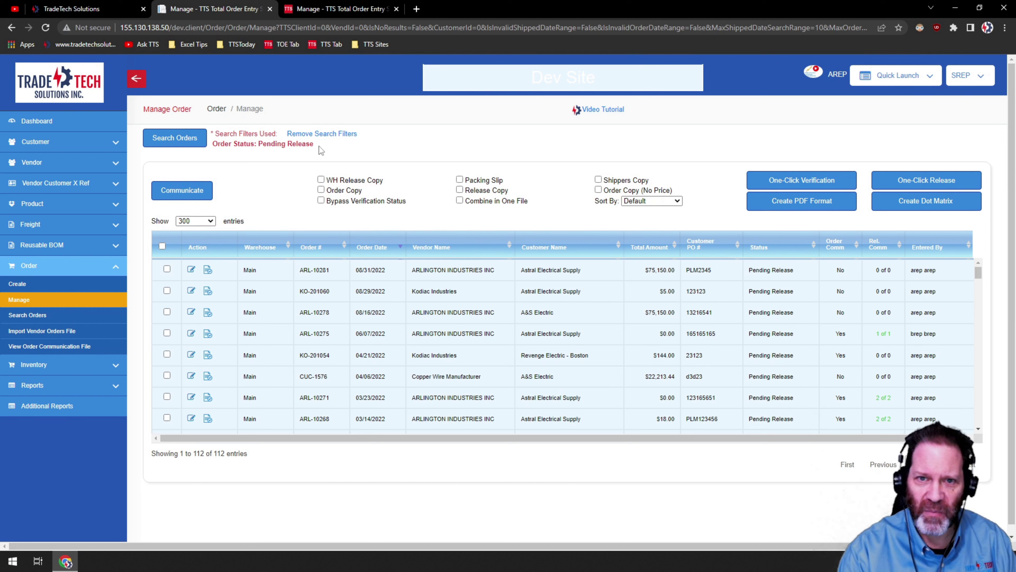
- Remove the search filters and page through the full order list up to page 5
click(331, 136)
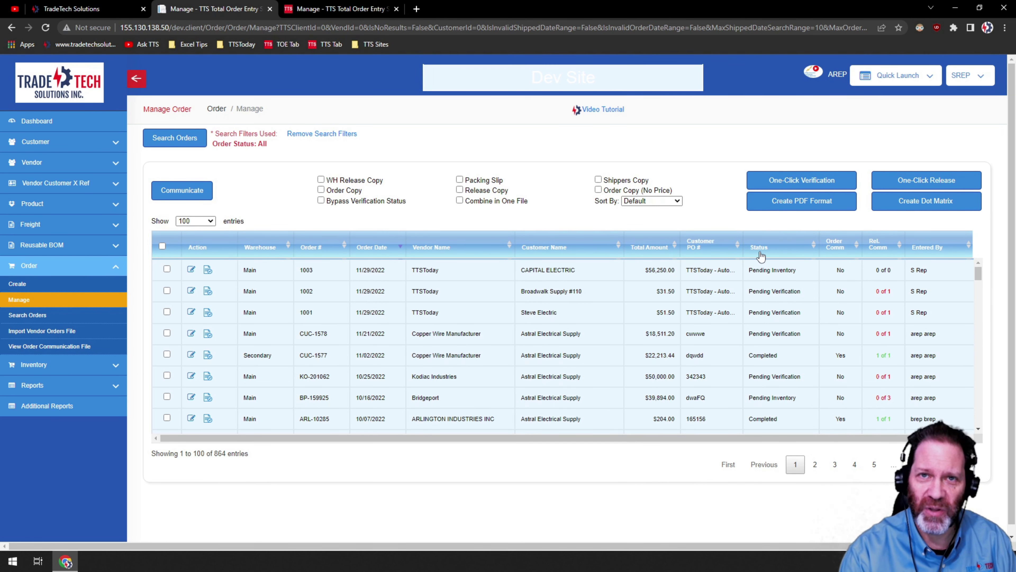
click(815, 467)
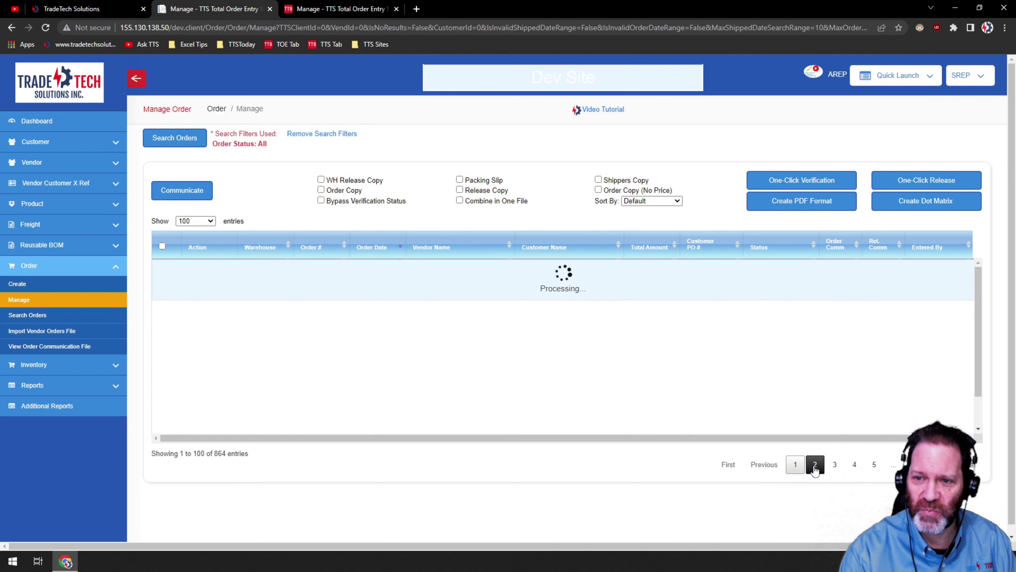
click(835, 467)
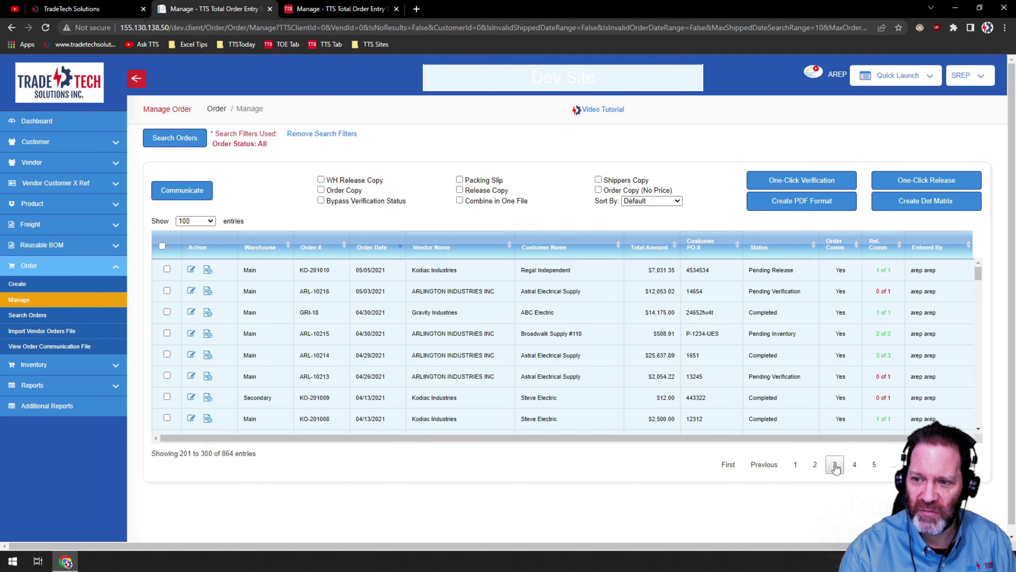
click(855, 465)
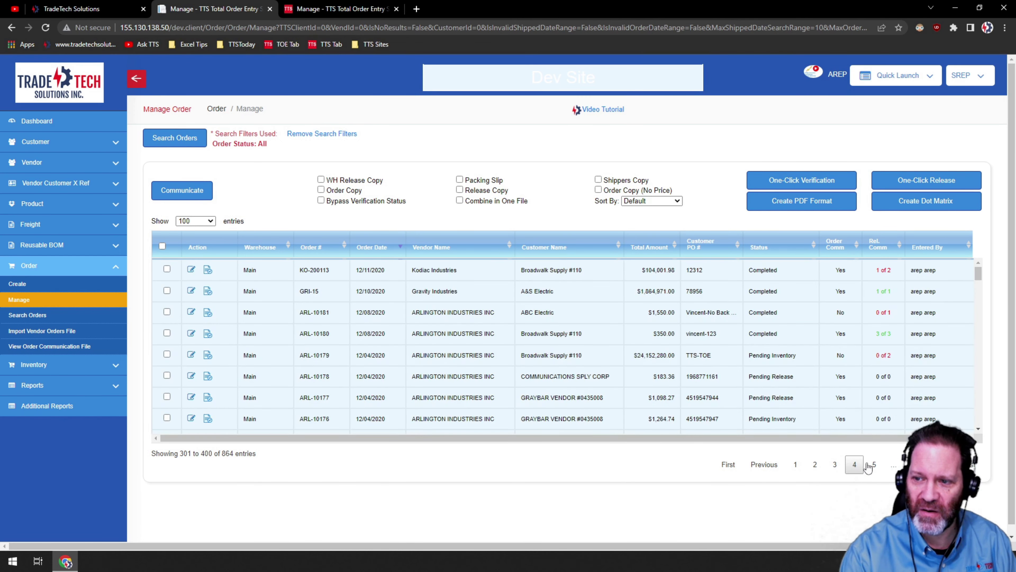
click(873, 466)
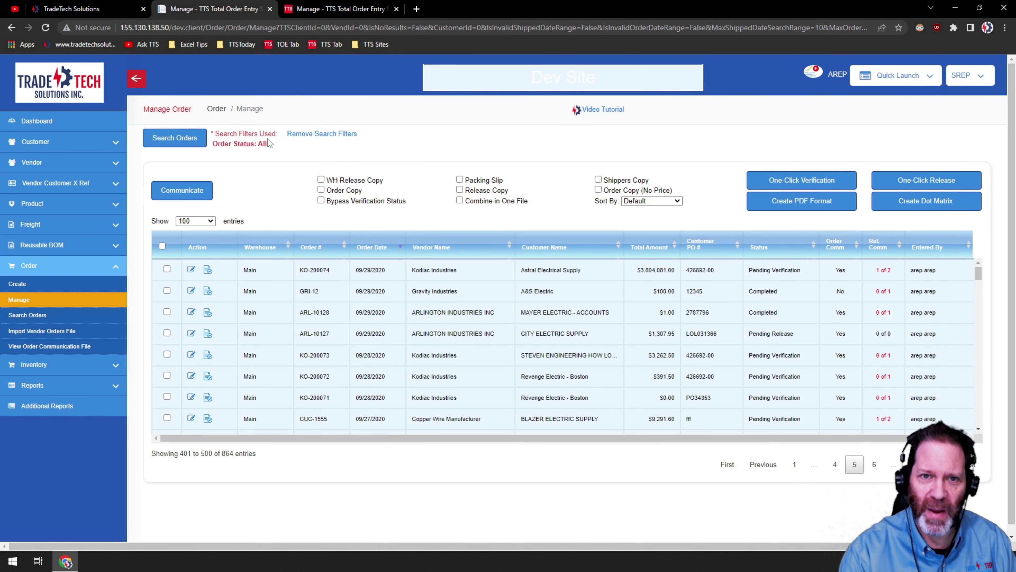
- Search the orders with the vendor filter set to TTSToday
click(198, 140)
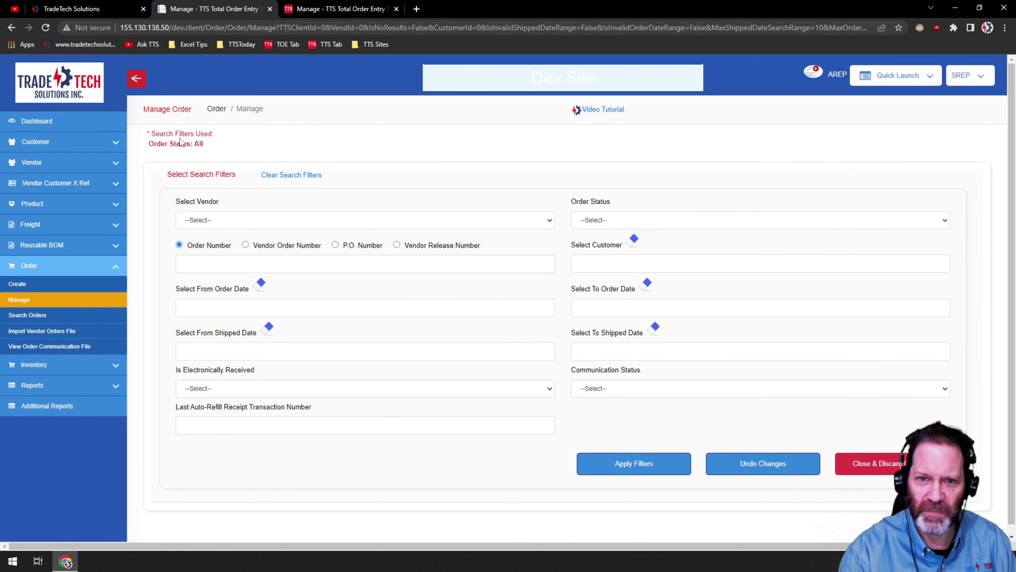
click(551, 220)
scroll(236, 380, down, 6)
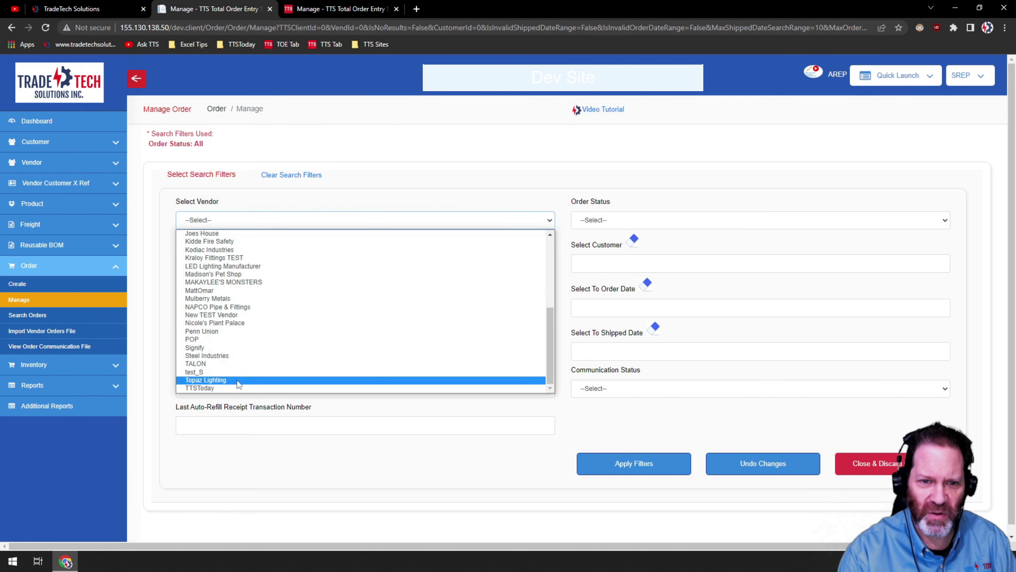
click(194, 388)
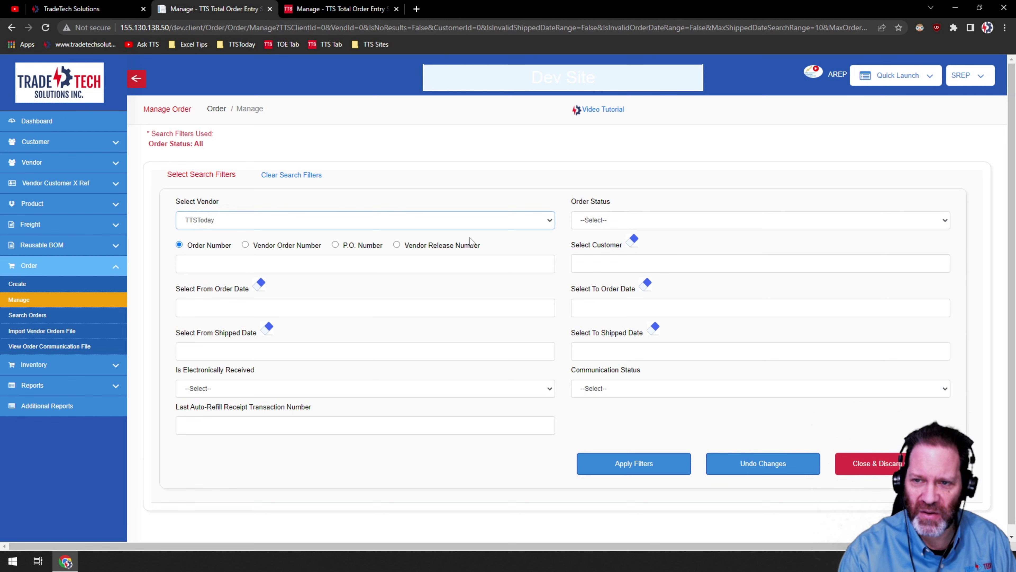
click(623, 464)
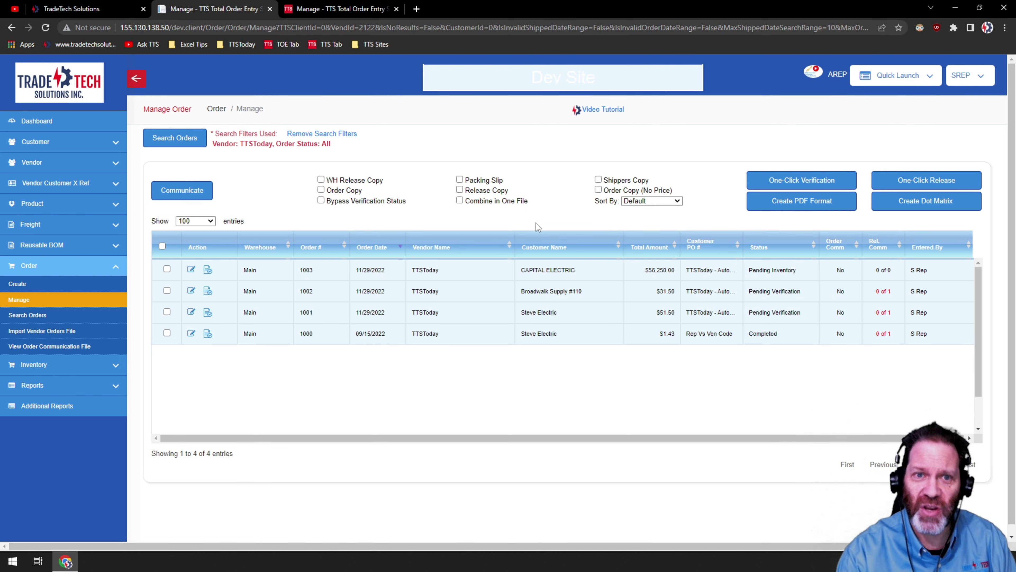
- Narrow the TTSToday order search to the Complete status and highlight the summary of filters used
click(173, 141)
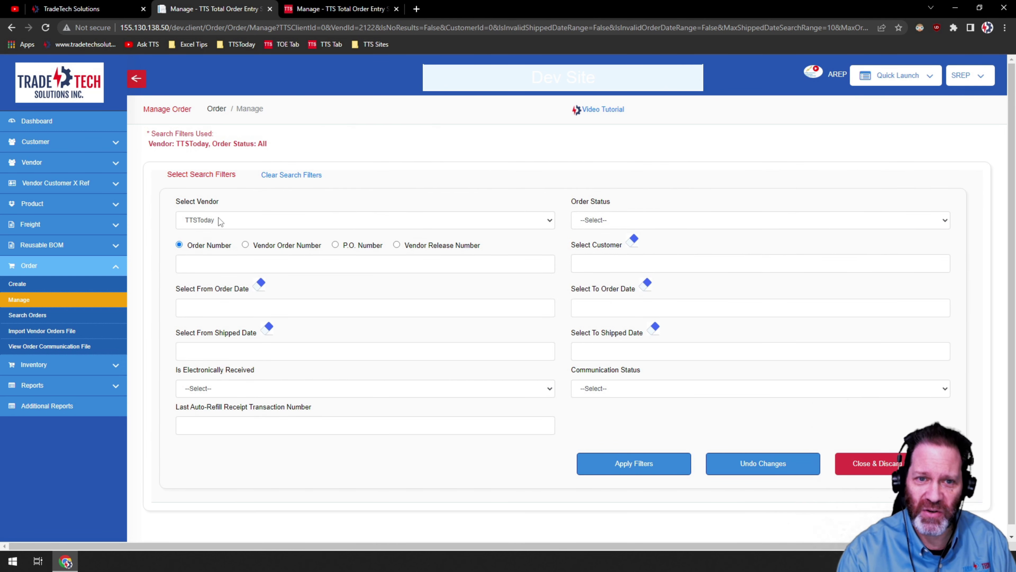
click(945, 220)
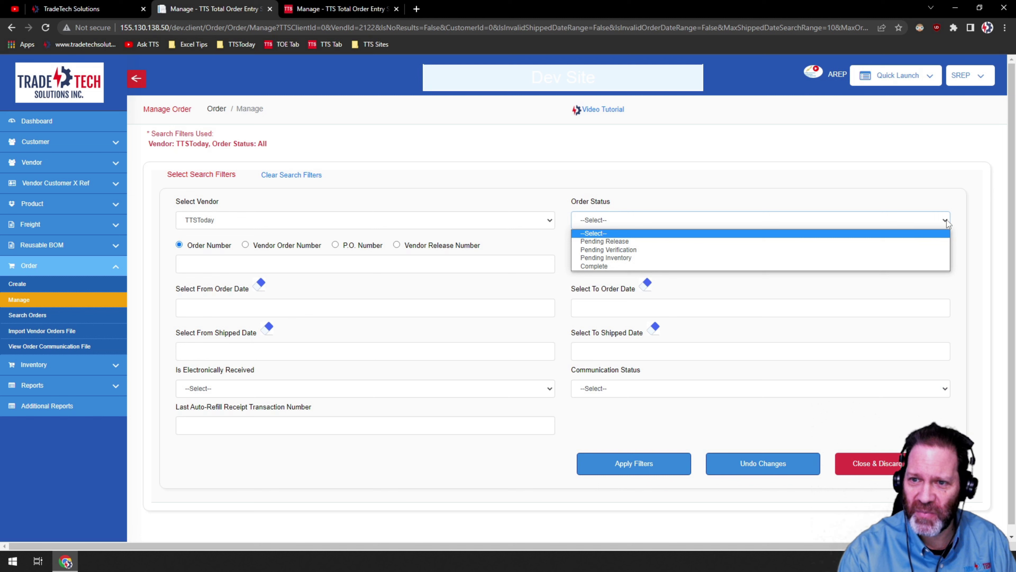
click(597, 268)
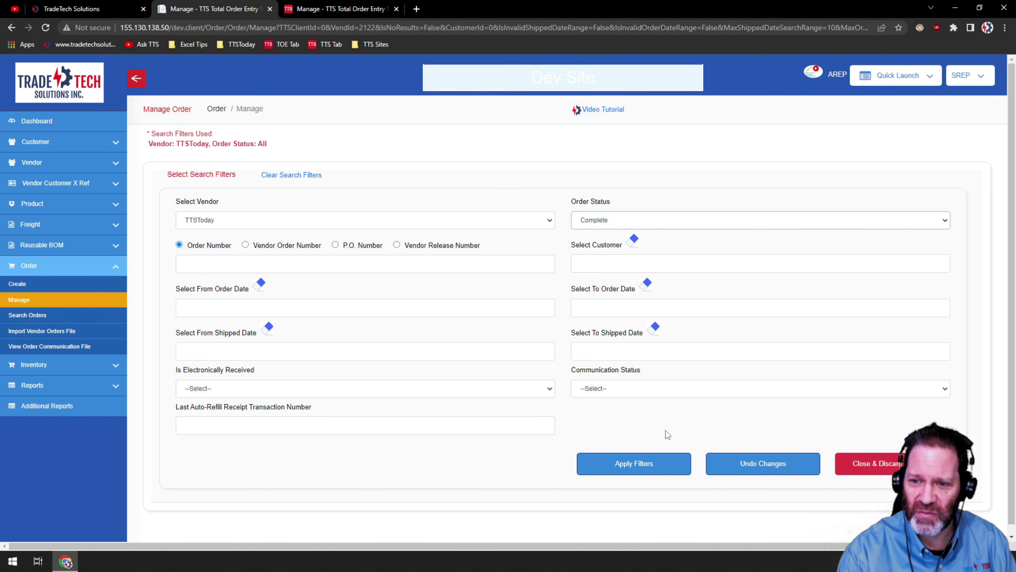
click(623, 474)
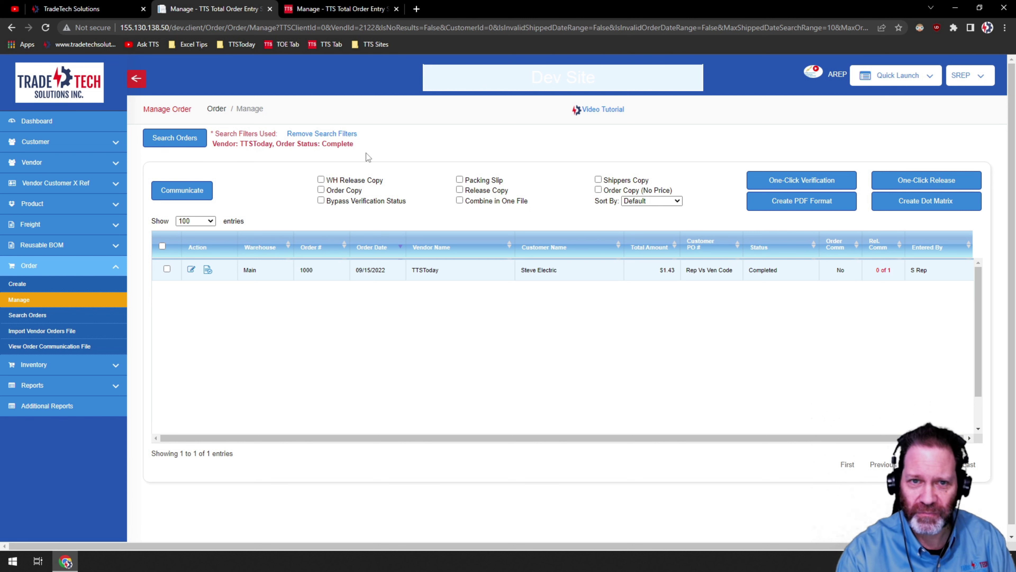
drag(214, 142, 376, 160)
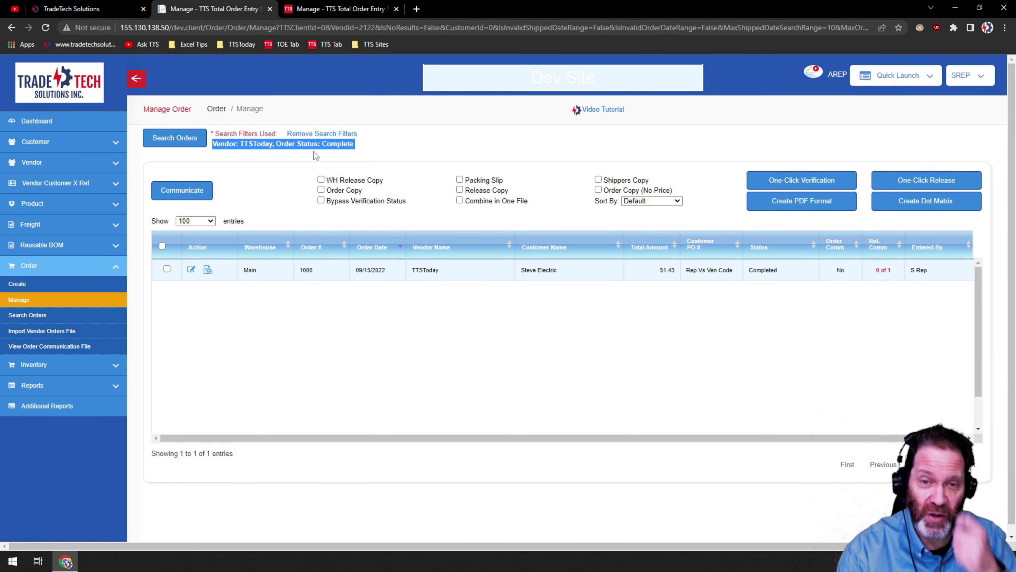
click(366, 153)
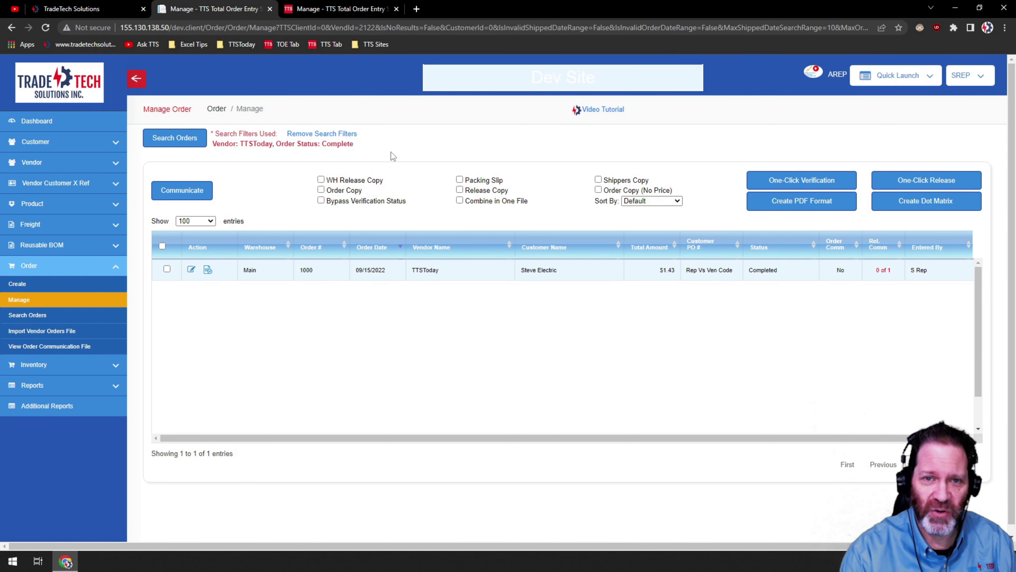
- Reopen the order search filters and change the vendor to Kodiac Industries and the order status to Pending Verification
click(175, 140)
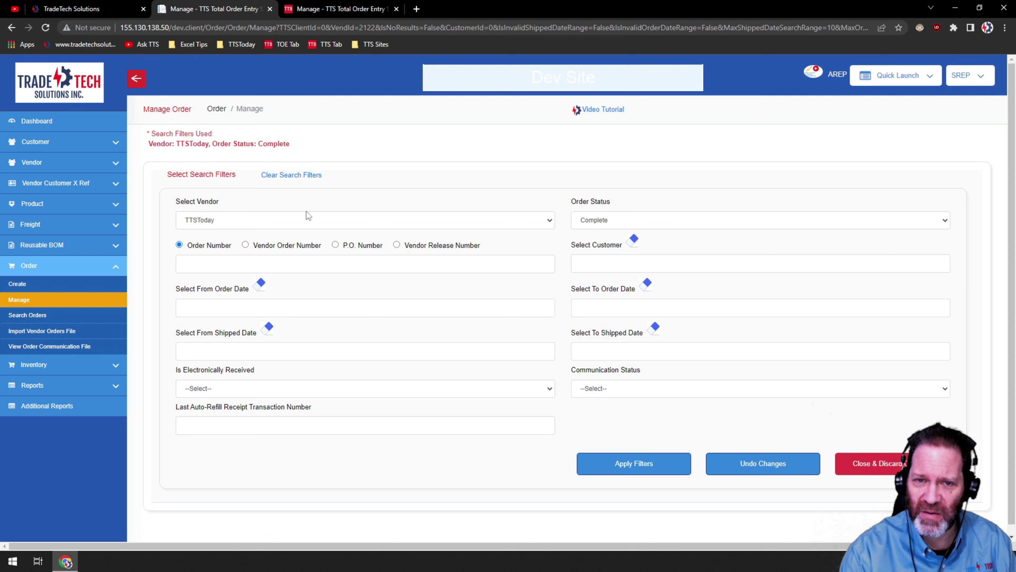
click(944, 221)
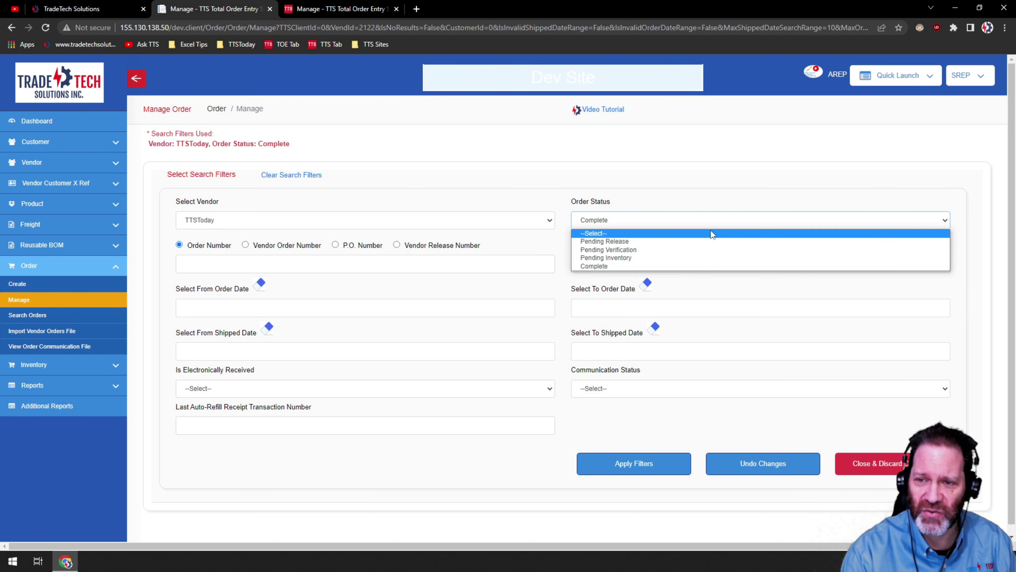
click(724, 195)
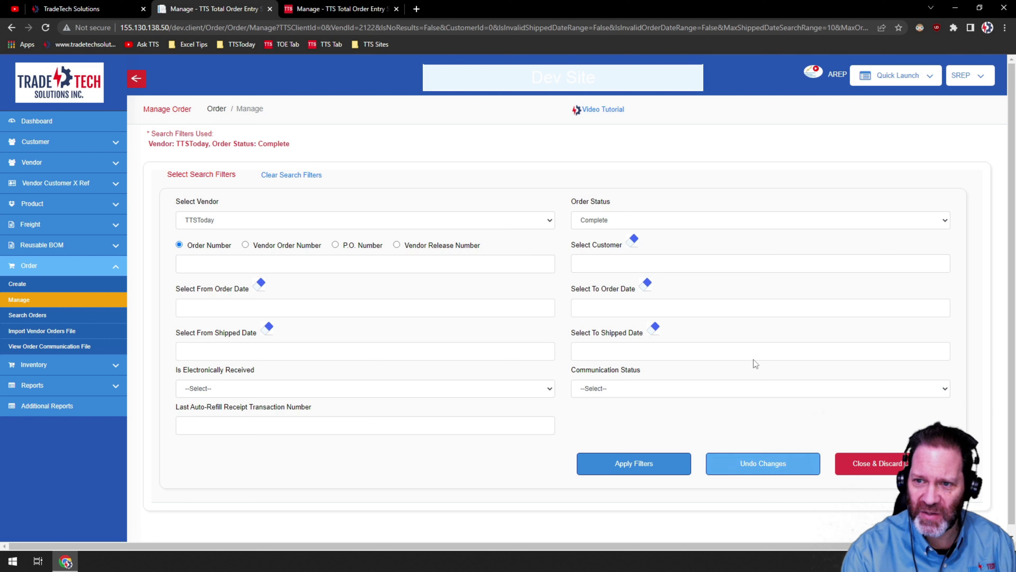
click(549, 221)
click(215, 251)
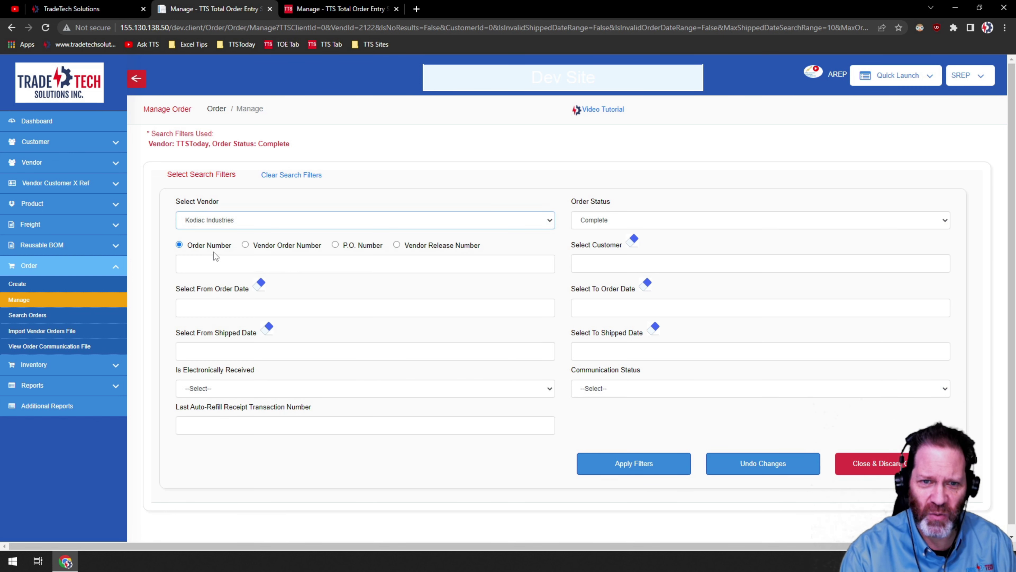
click(945, 221)
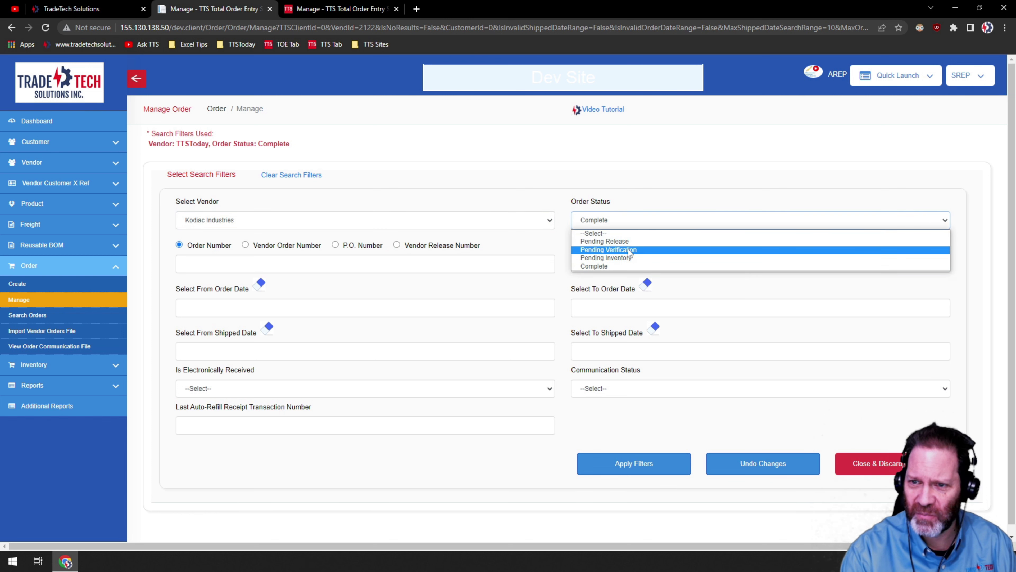
click(676, 248)
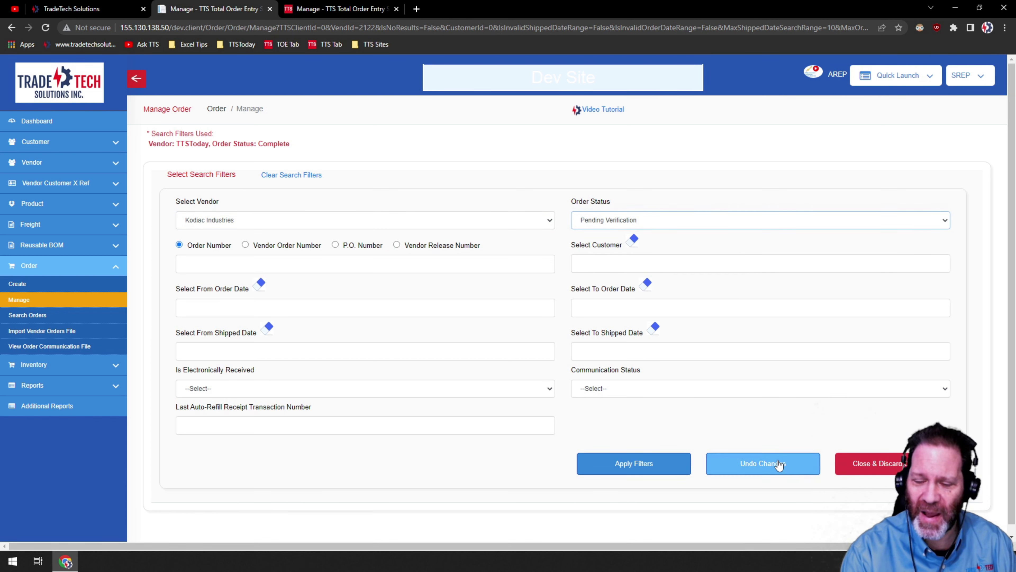
- Undo the unapplied vendor and order status changes, and apply the restored search filters
click(770, 465)
click(770, 465)
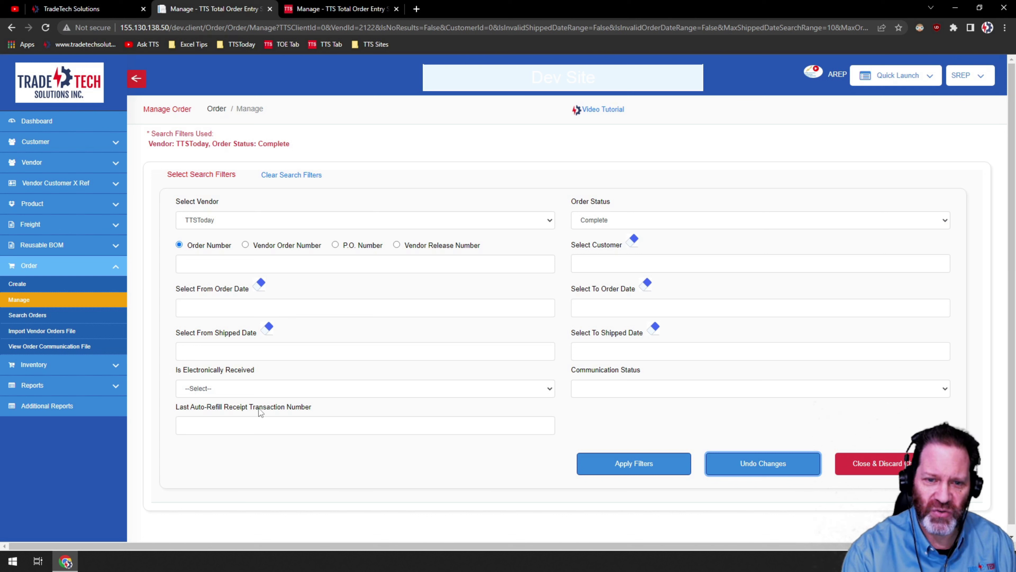
click(257, 423)
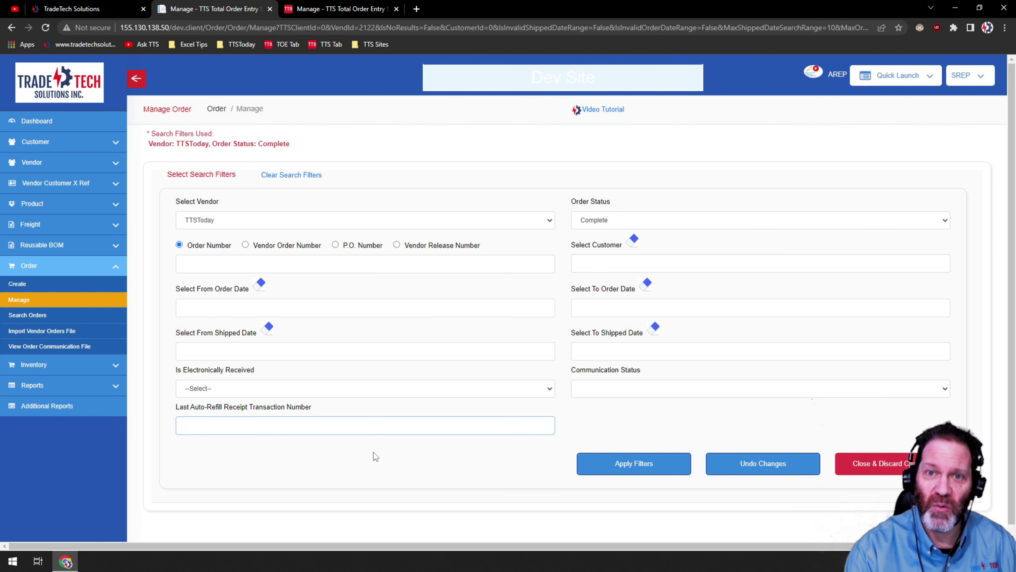
click(627, 468)
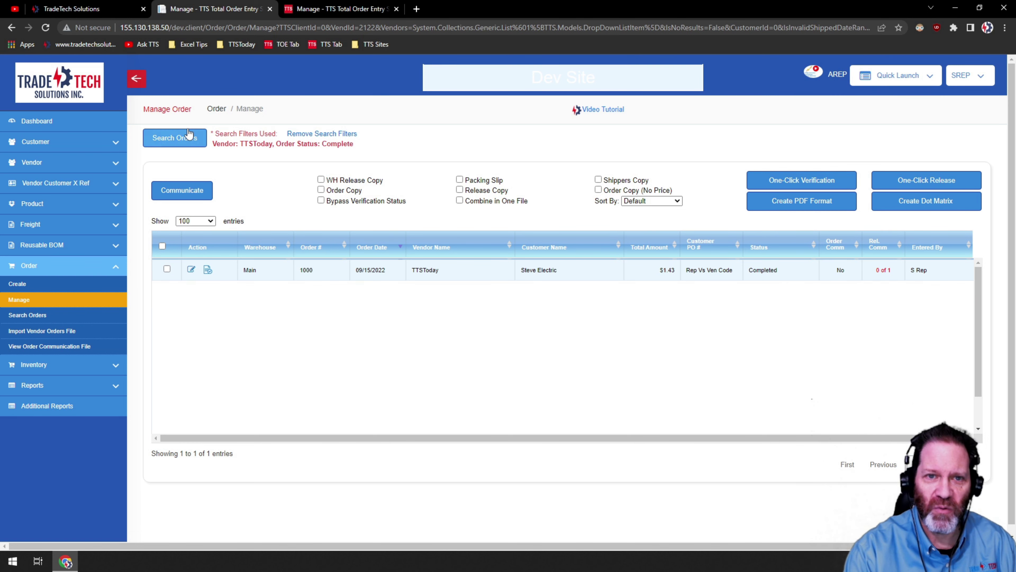
- Remove all search filters, then select and deselect the first order in the list
click(318, 133)
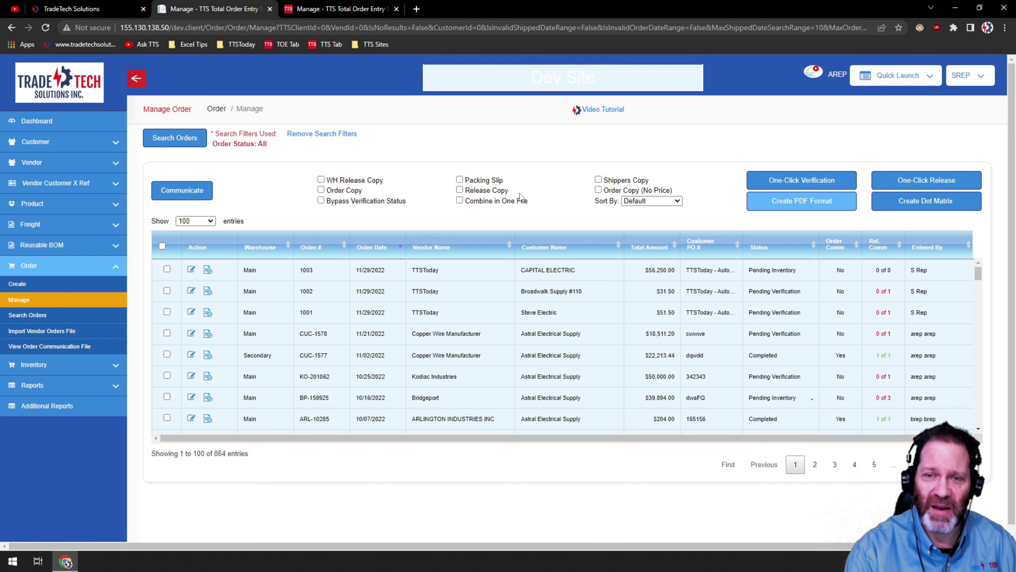
click(168, 269)
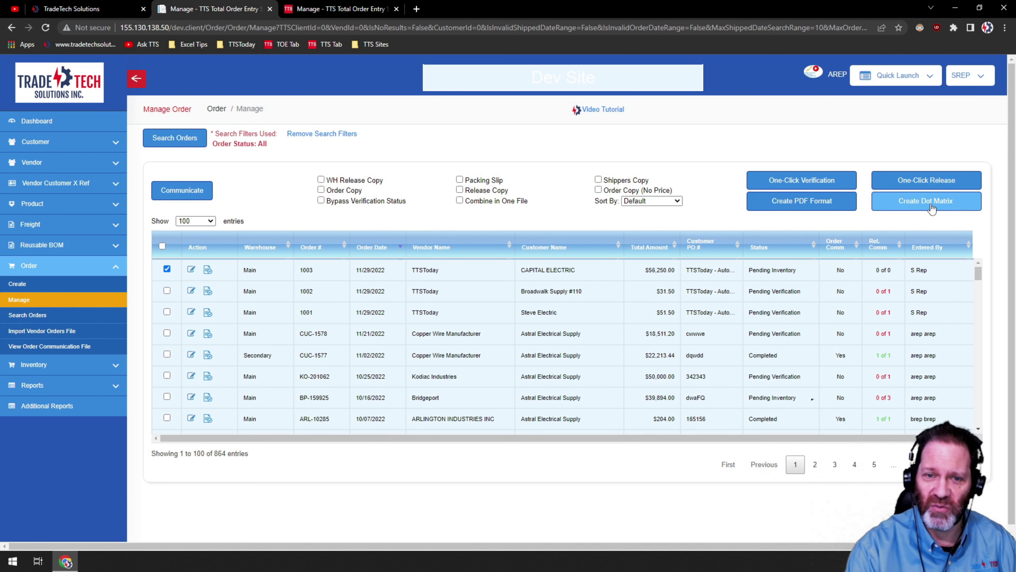
click(168, 269)
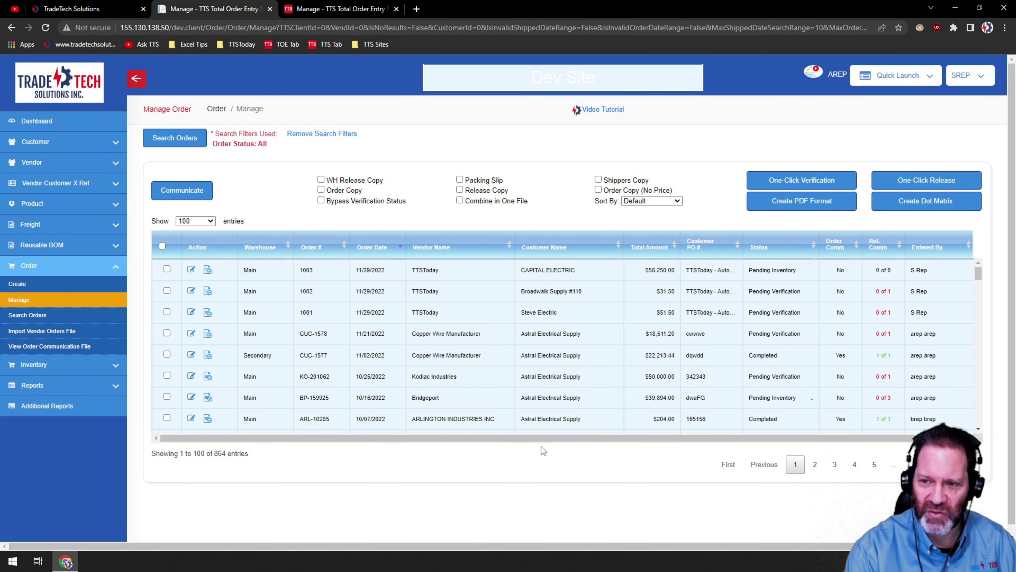
- Sort the order list by status and show 300 entries per page
click(768, 250)
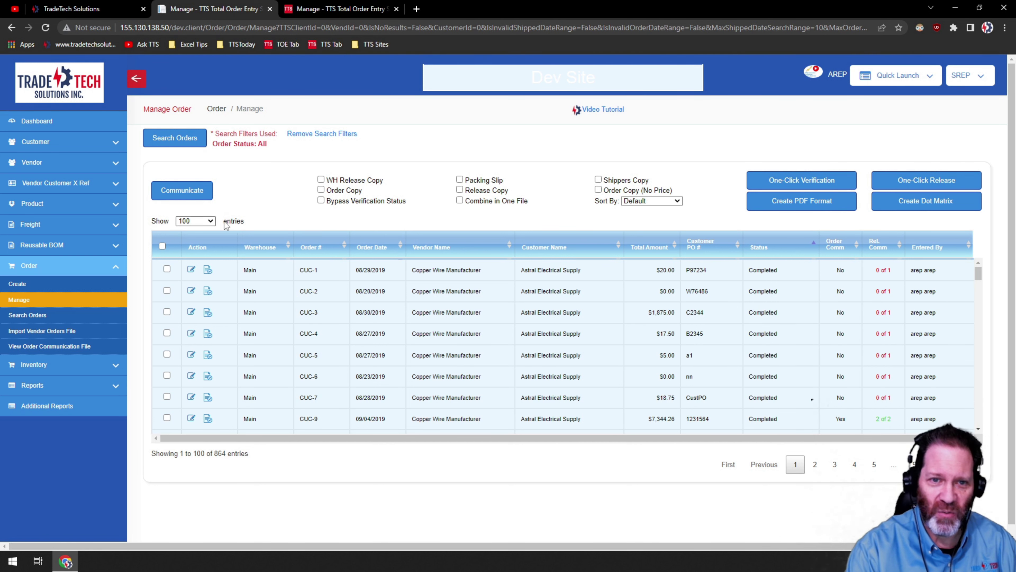
click(212, 221)
click(187, 248)
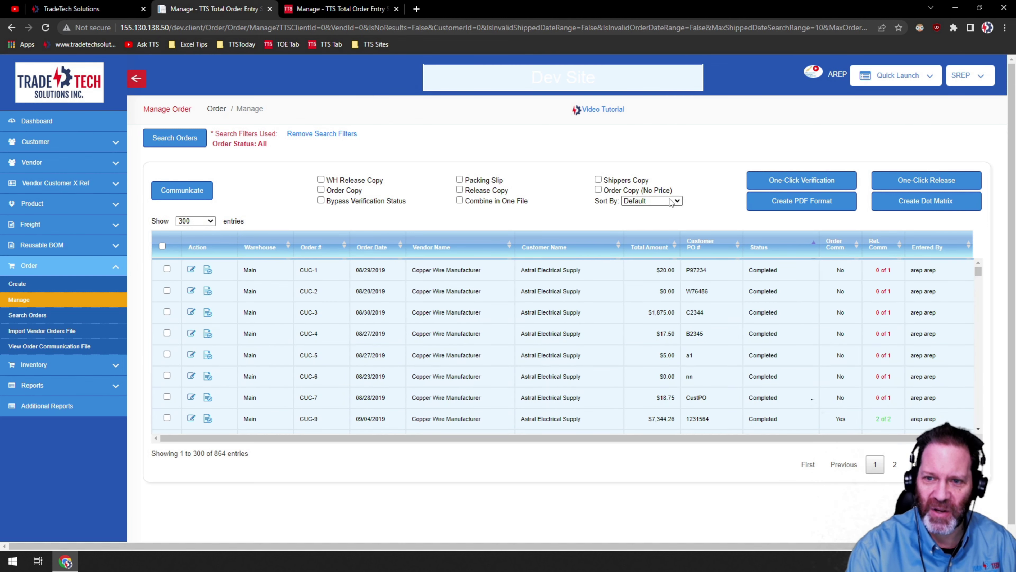
- Examine the statuses of the sorted orders through the end of page 2
scroll(774, 323, down, 20)
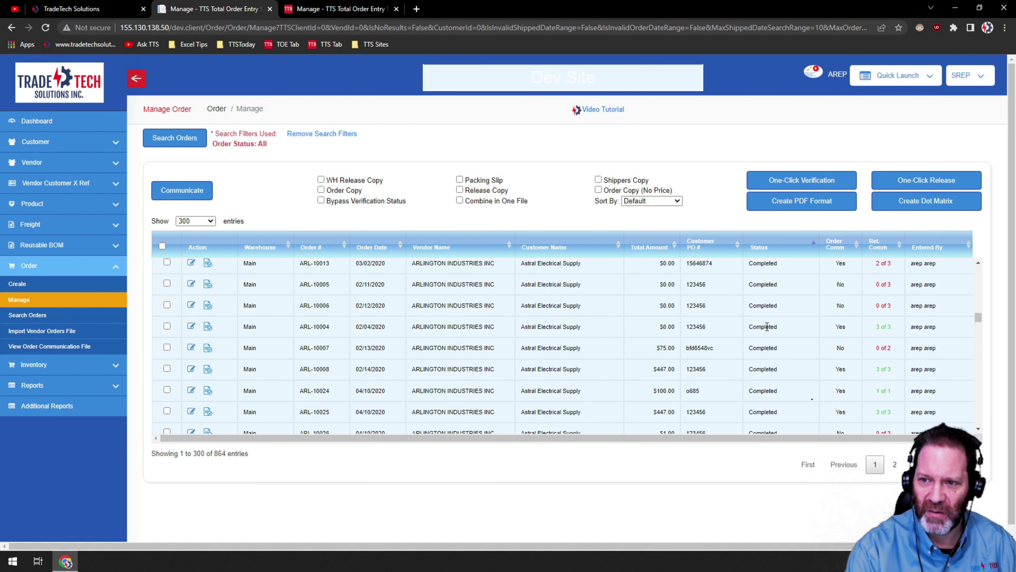
scroll(768, 327, down, 20)
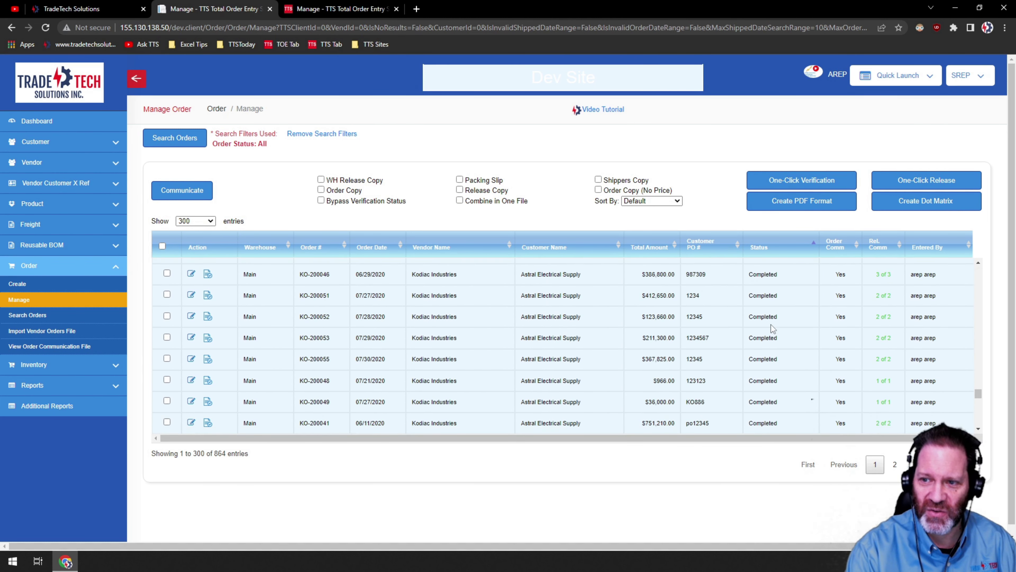
scroll(776, 326, down, 15)
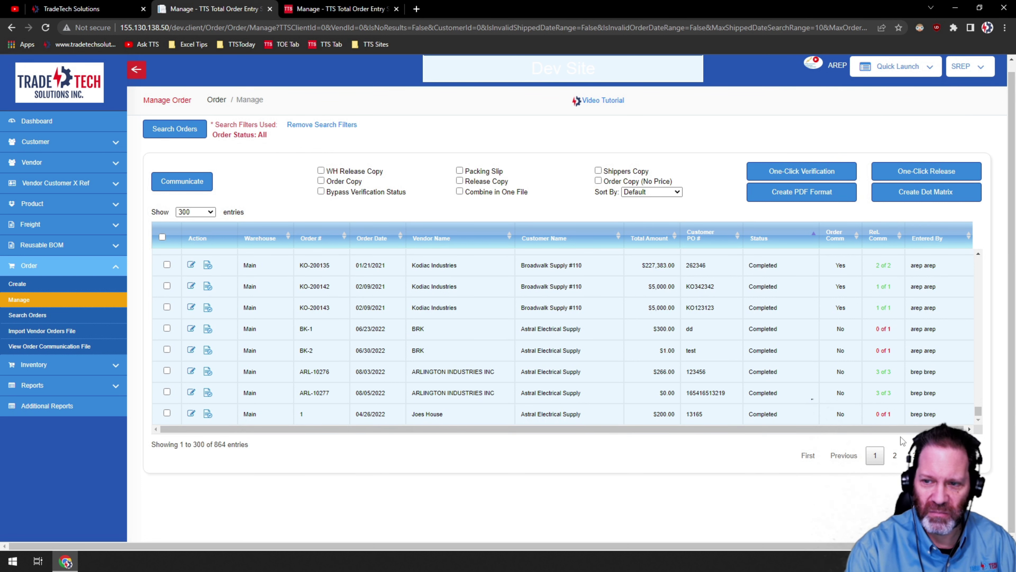
click(895, 456)
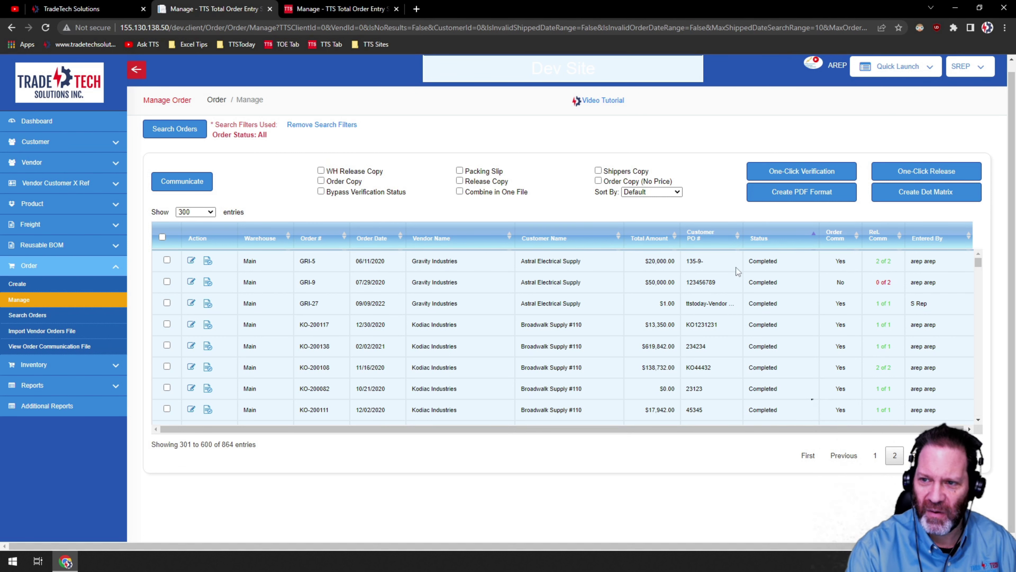
scroll(791, 330, down, 15)
scroll(790, 329, down, 15)
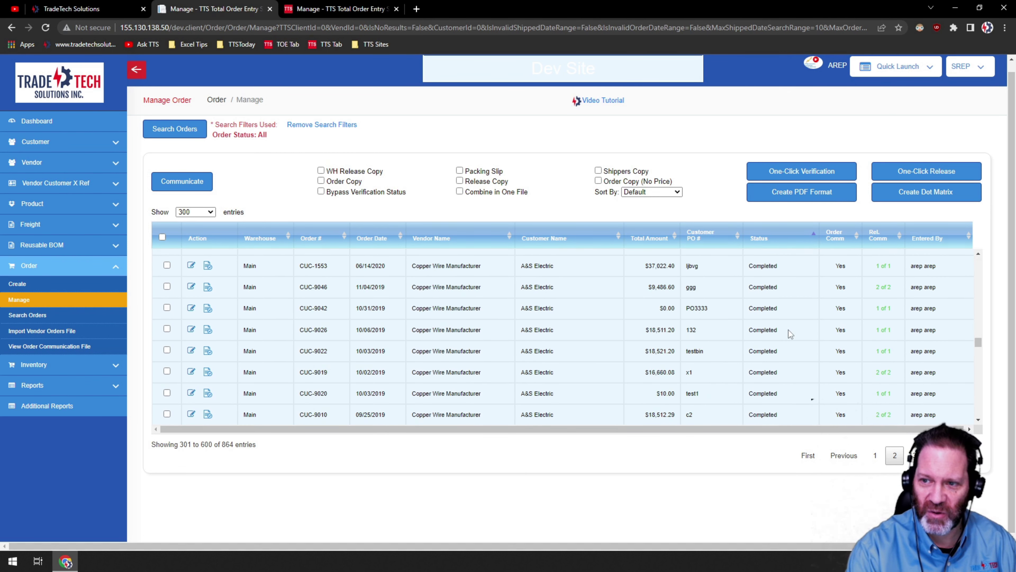
scroll(793, 329, down, 1)
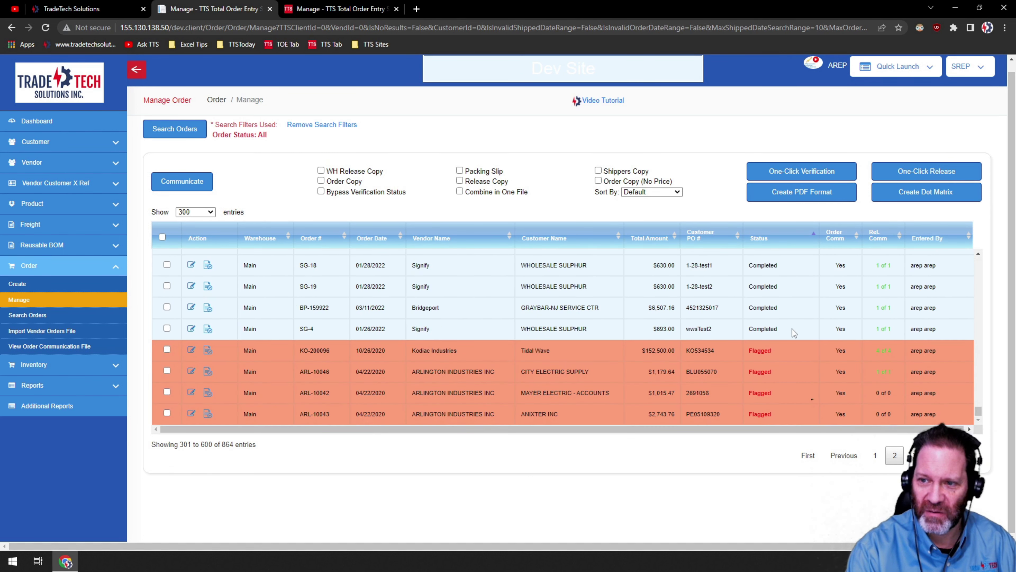